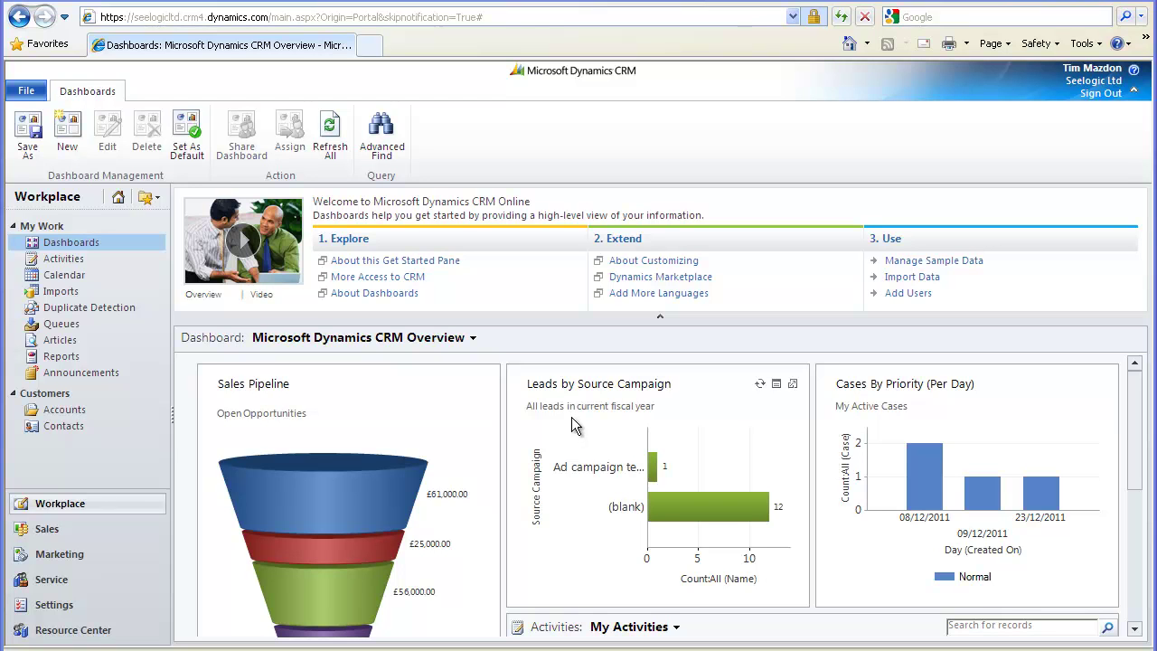
Step: Open the New Mix Deal opportunity from the Sales area's open opportunities list
{"action": "left_click", "coordinate": [47, 529]}
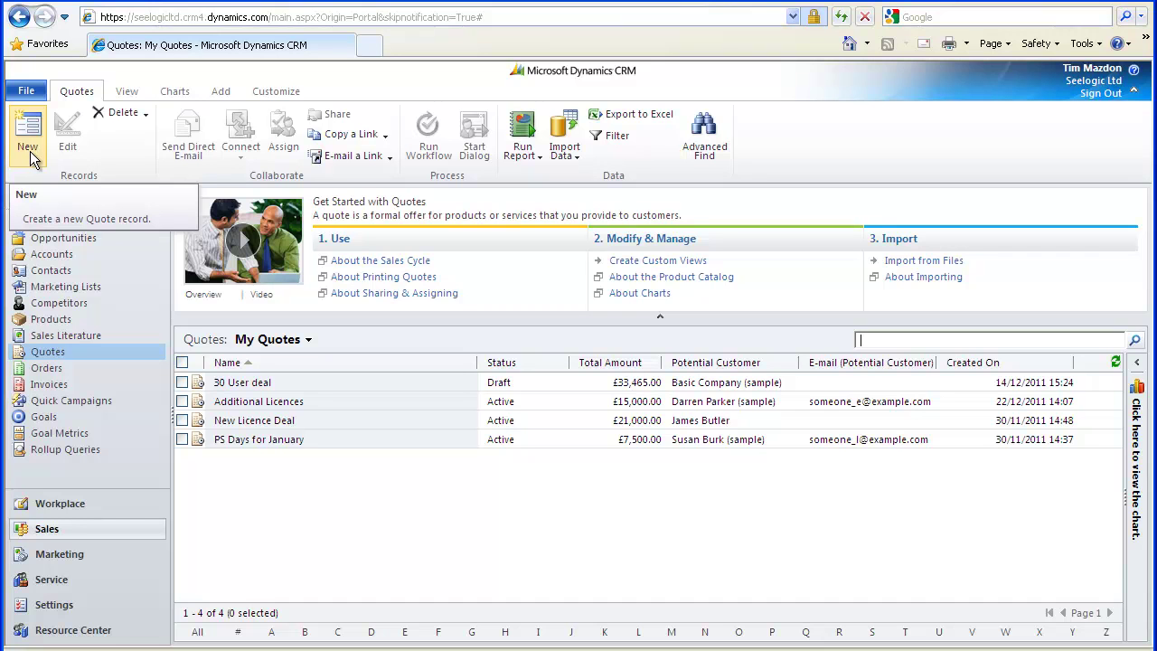
{"action": "left_click", "coordinate": [54, 239]}
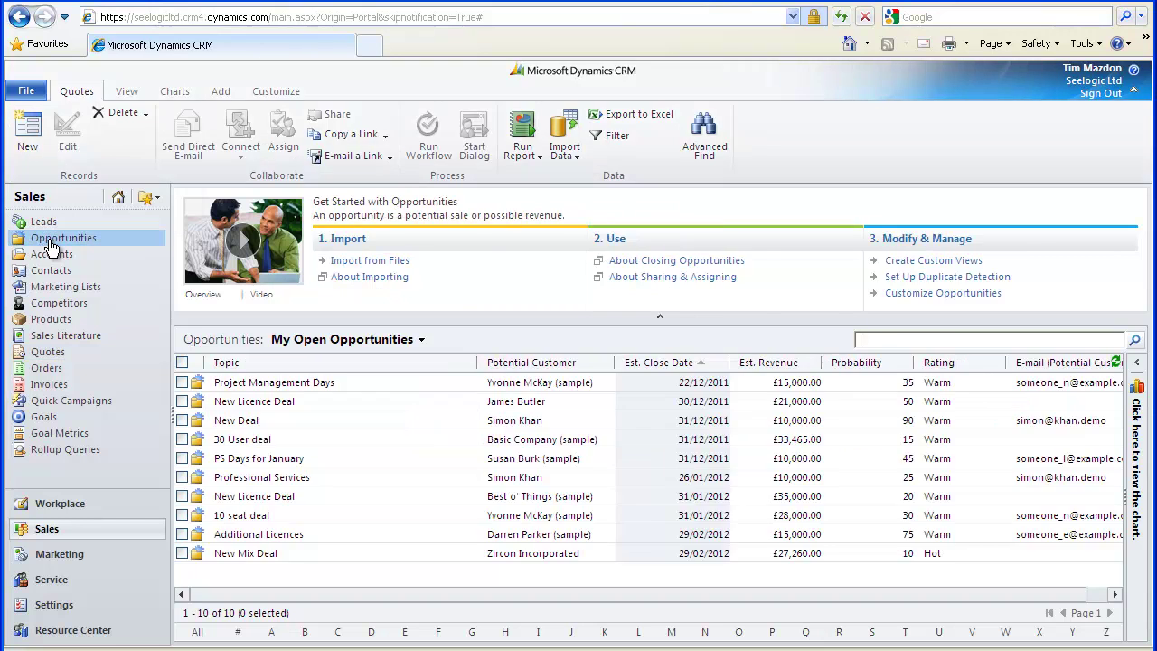
{"action": "double_click", "coordinate": [244, 554]}
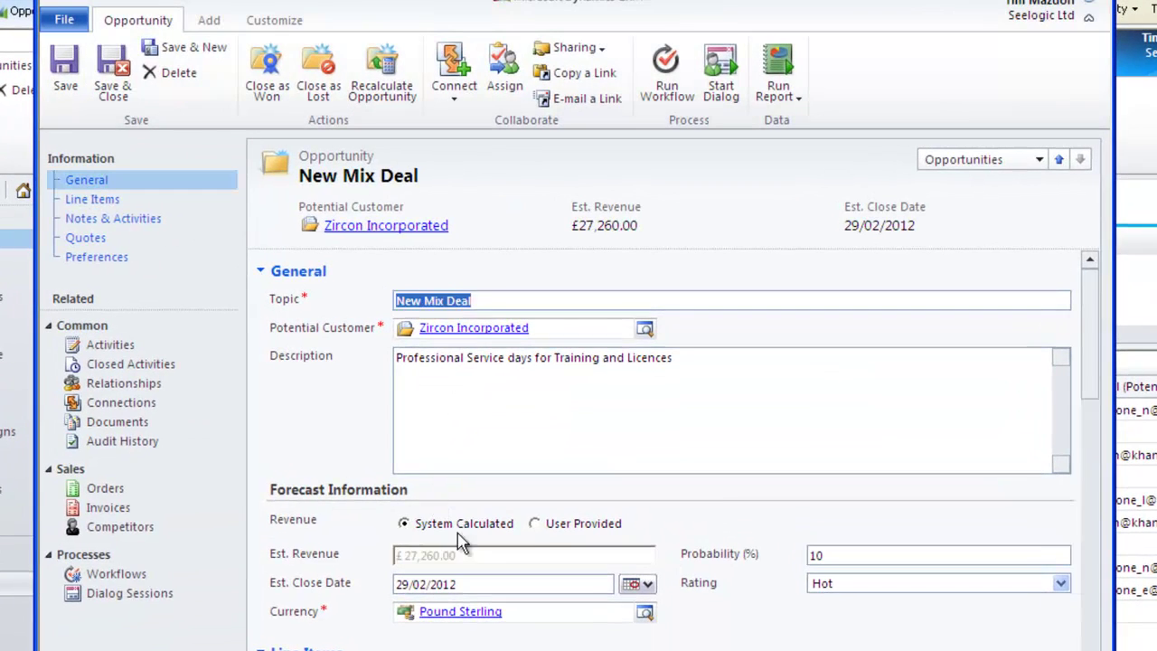
Step: Review the opportunity's line items and create a new quote in its Quotes section
{"action": "left_click_drag", "start_coordinate": [1091, 378], "coordinate": [1102, 480]}
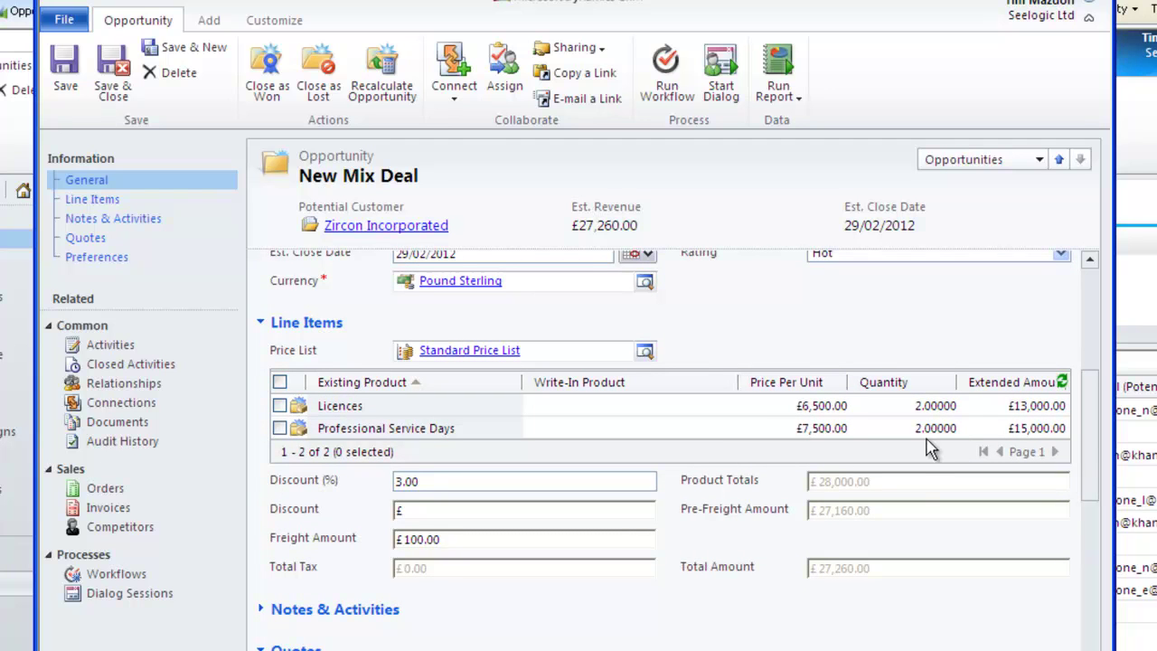
{"action": "left_click_drag", "start_coordinate": [1090, 436], "coordinate": [1100, 515]}
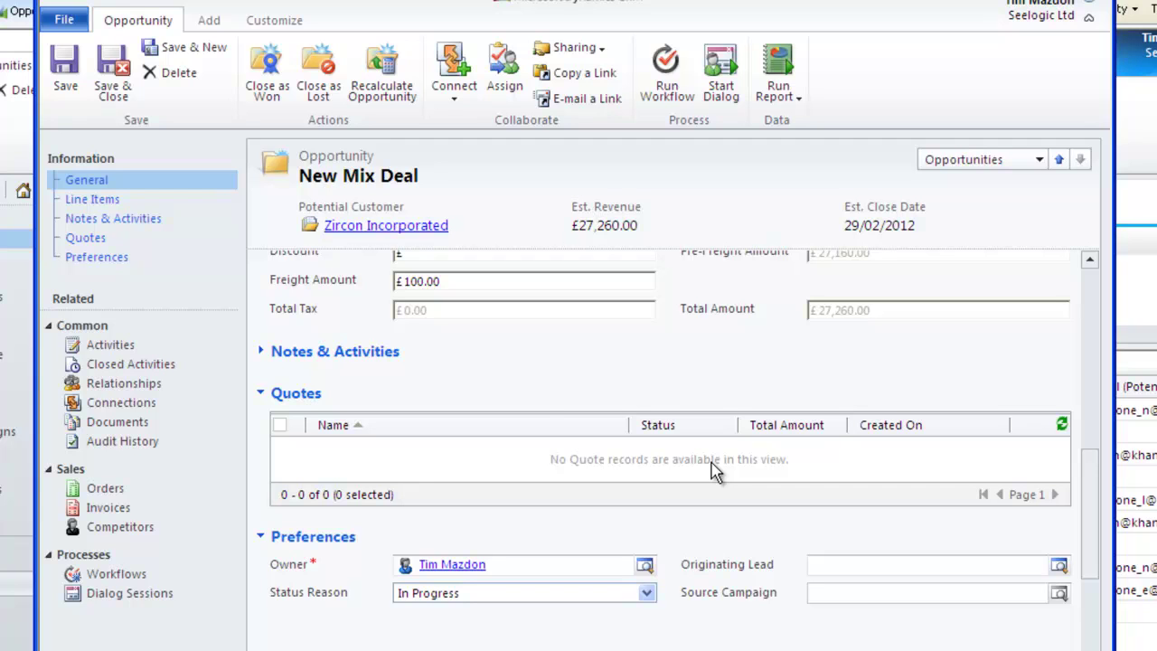
{"action": "left_click", "coordinate": [89, 239]}
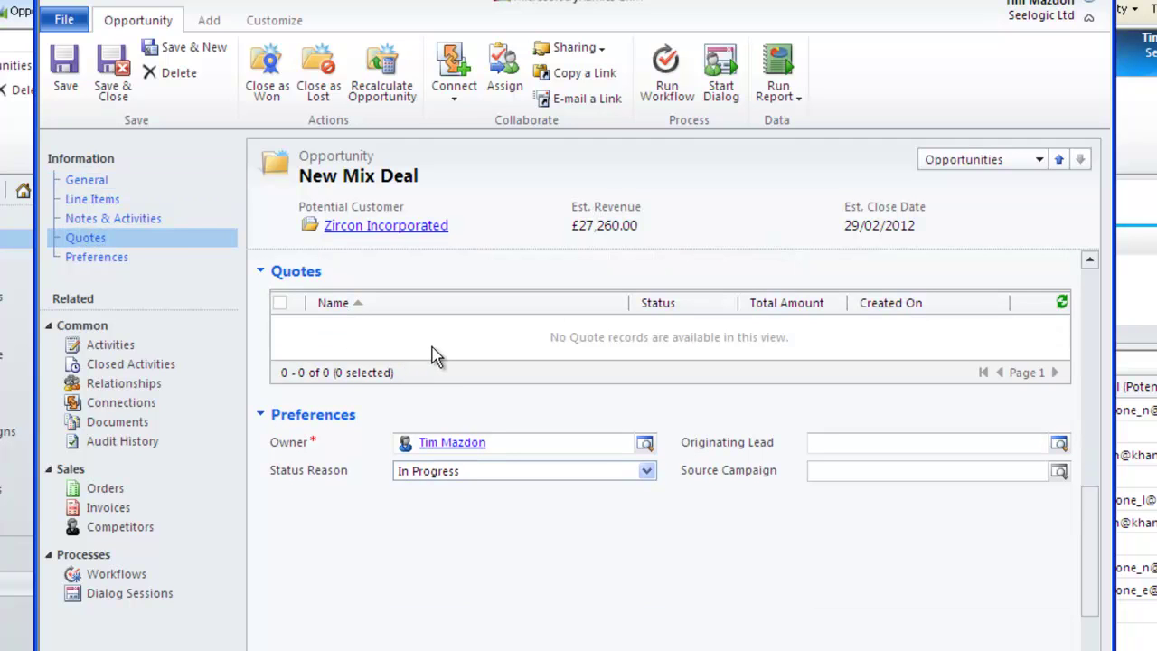
{"action": "left_click", "coordinate": [433, 354]}
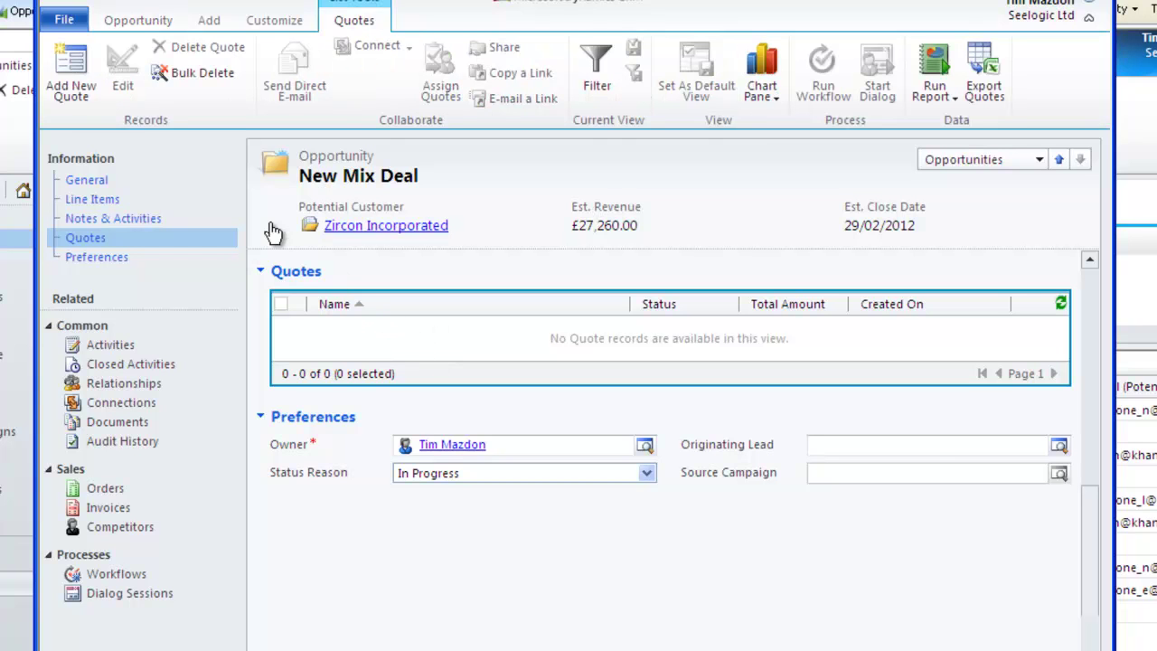
{"action": "left_click", "coordinate": [76, 80]}
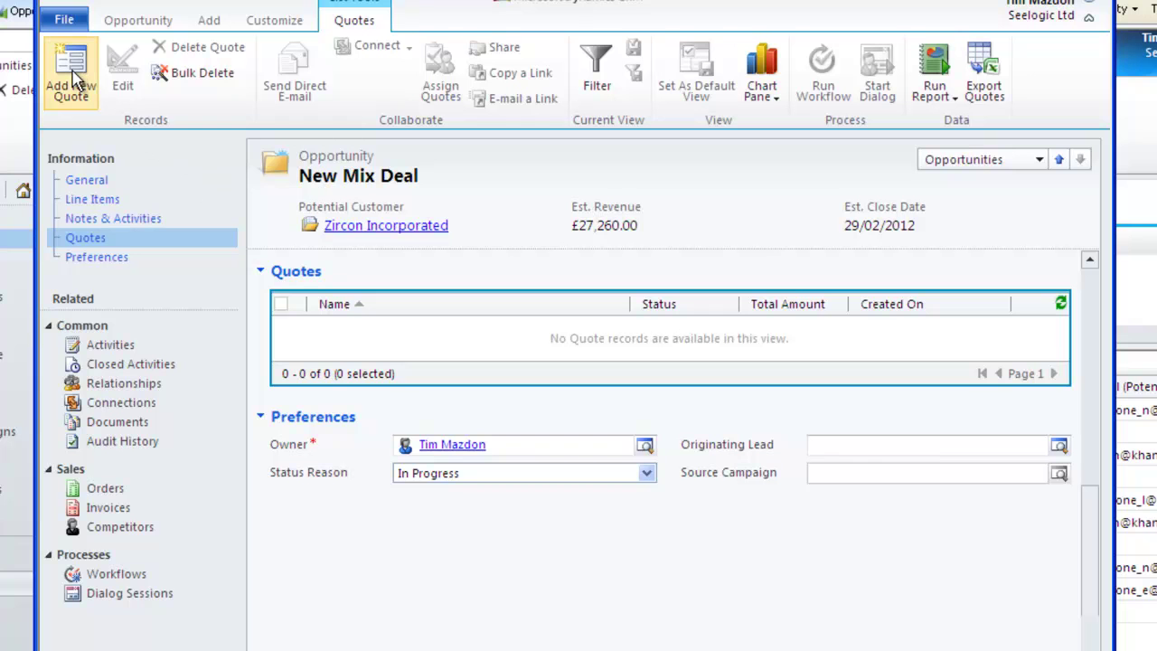
{"action": "left_click", "coordinate": [76, 80]}
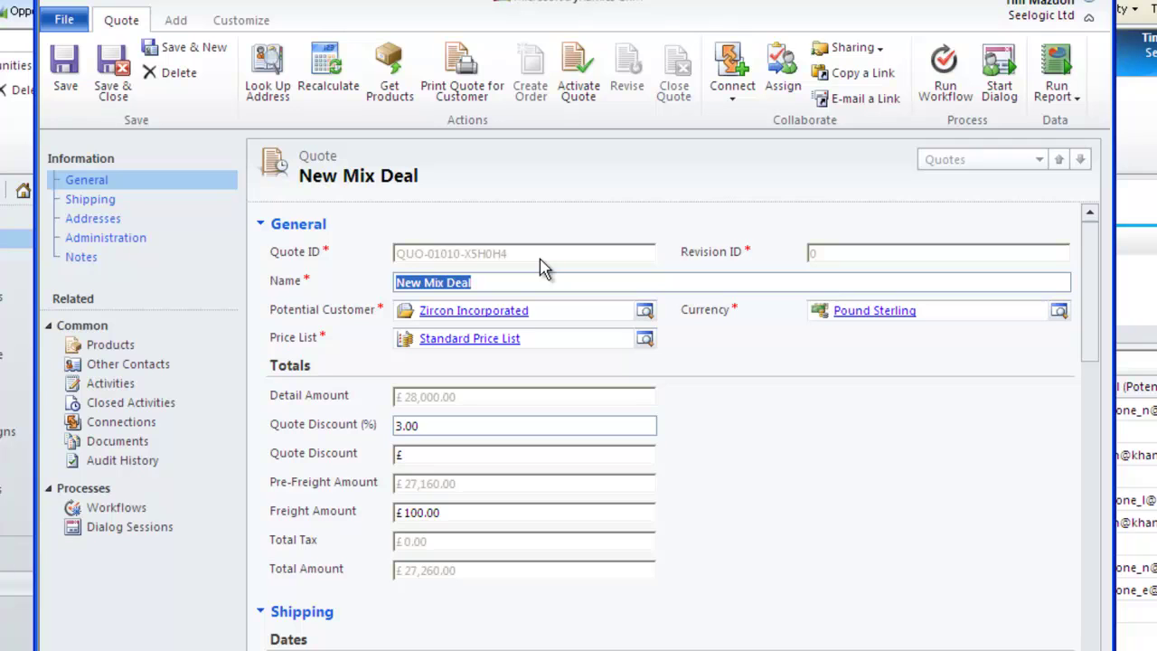
Step: Rename the quote as New Mix Deal Quote and check its product list before returning to the general details
{"action": "left_click", "coordinate": [496, 283]}
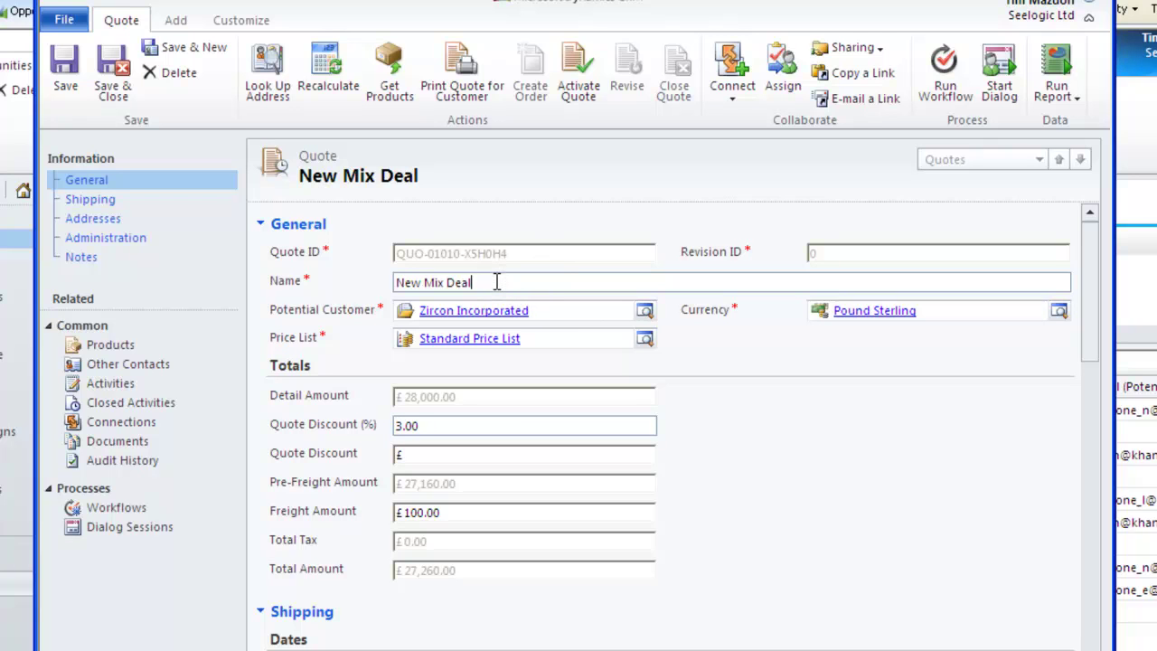
{"action": "type", "text": "Quote"}
{"action": "left_click", "coordinate": [121, 351]}
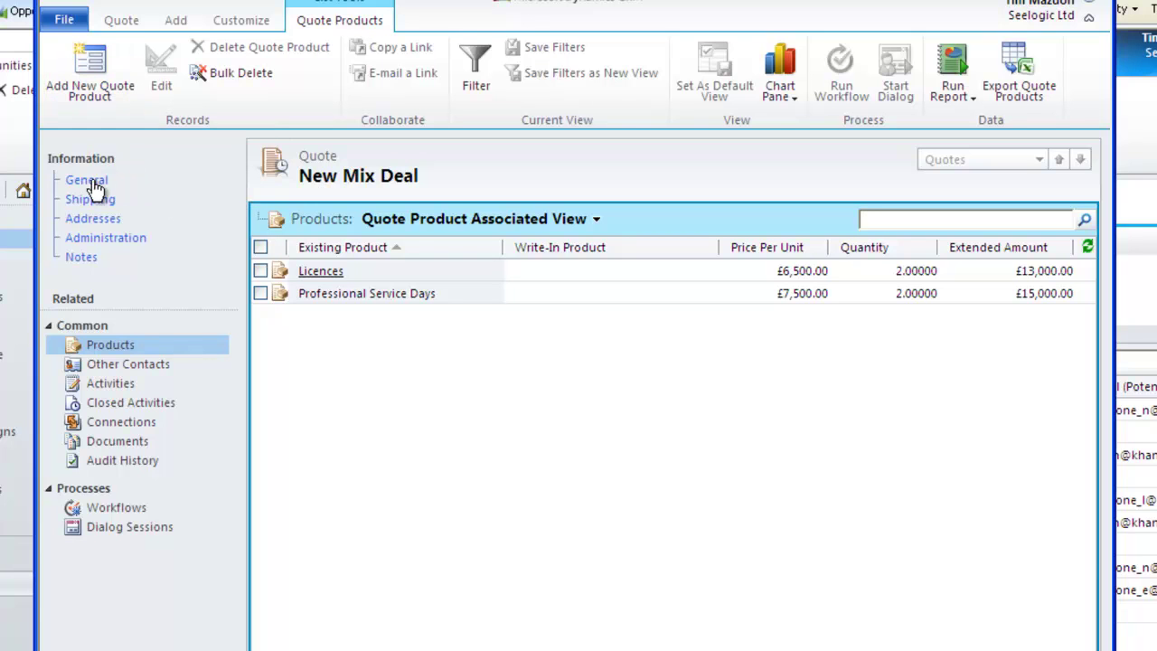
{"action": "left_click", "coordinate": [88, 183]}
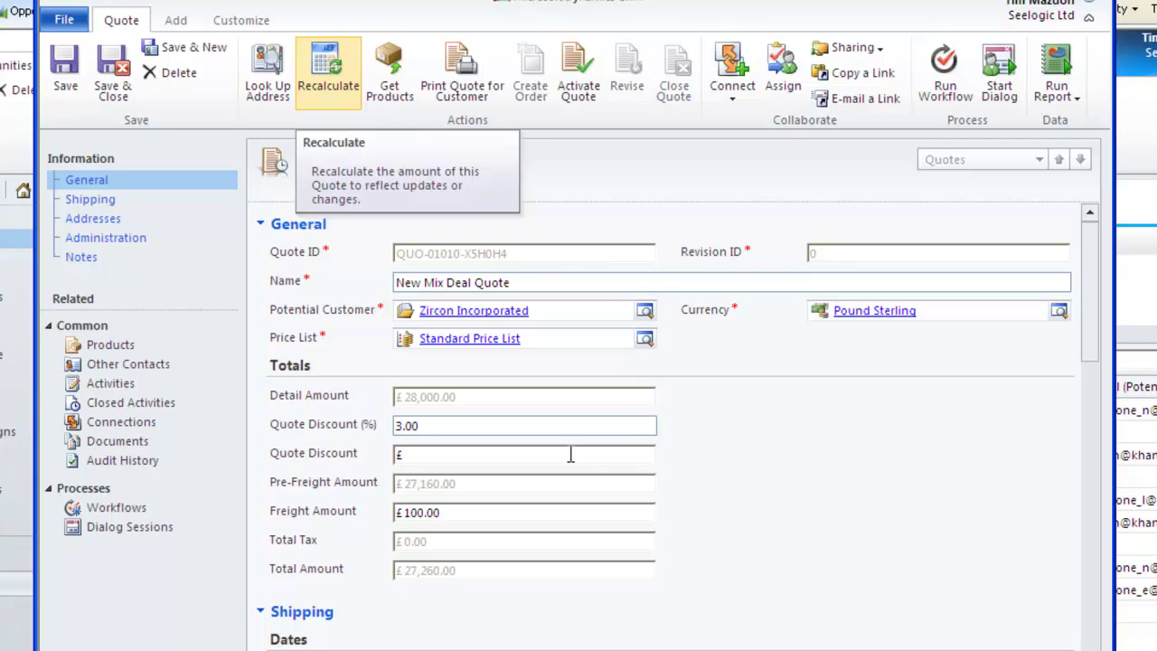
Step: Set the quote's effective dates from 29/12/2011 to 31/01/2012
{"action": "scroll", "coordinate": [1090, 351], "scroll_direction": "down", "scroll_amount": 3}
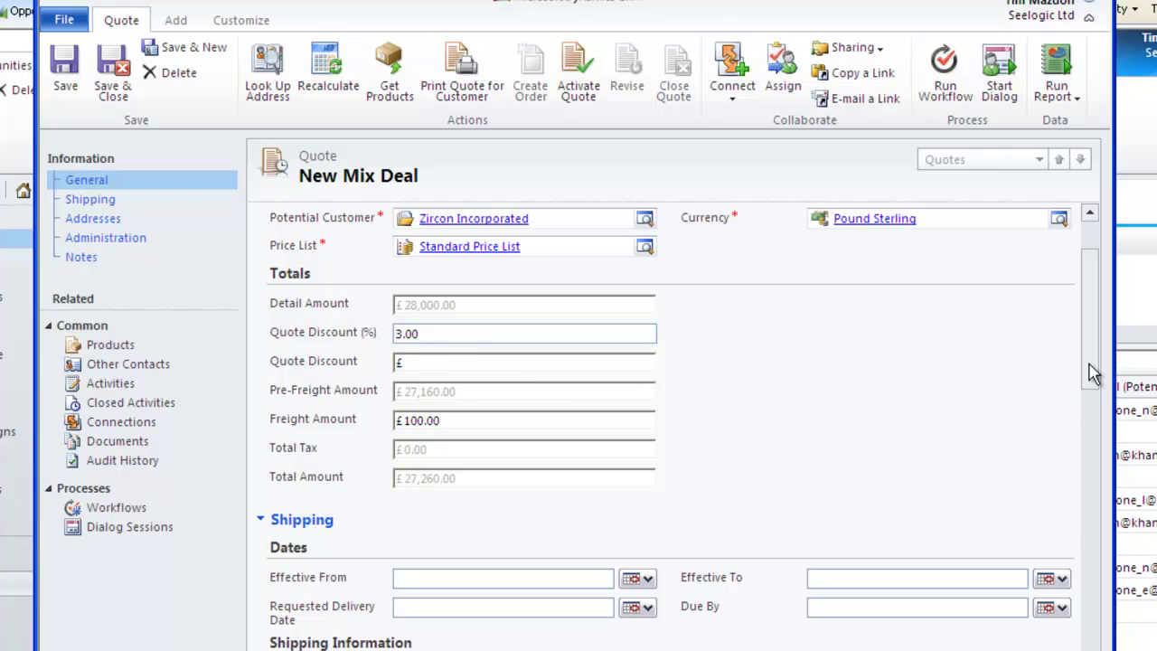
{"action": "scroll", "coordinate": [1092, 398], "scroll_direction": "down", "scroll_amount": 1}
{"action": "scroll", "coordinate": [1094, 416], "scroll_direction": "down", "scroll_amount": 3}
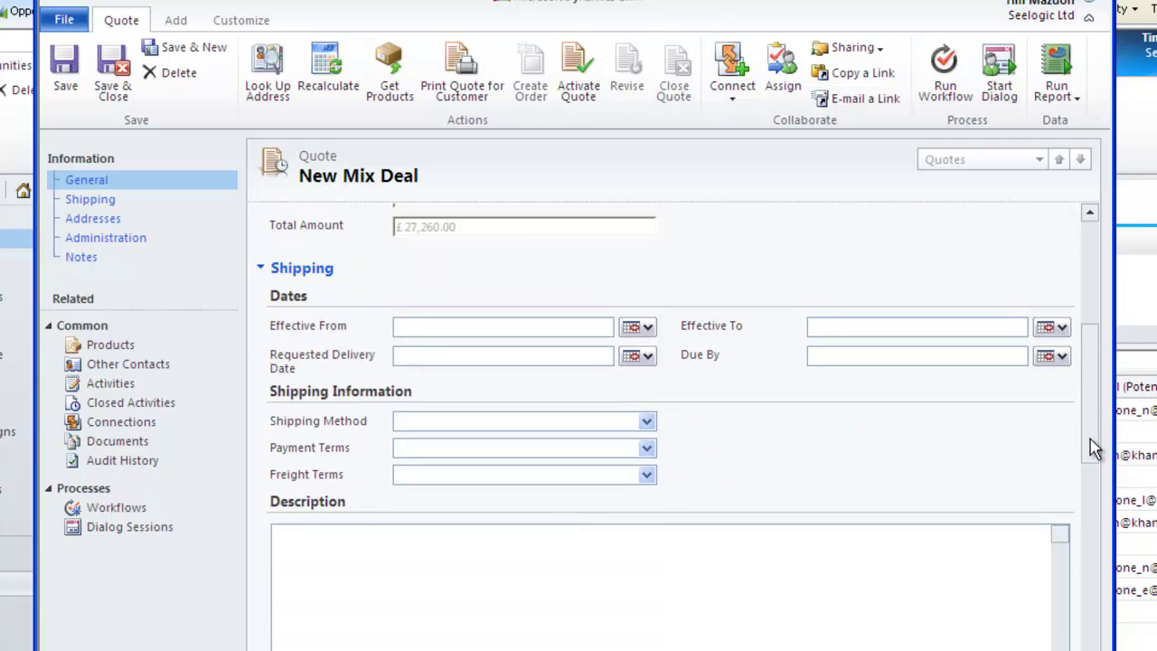
{"action": "left_click", "coordinate": [648, 327]}
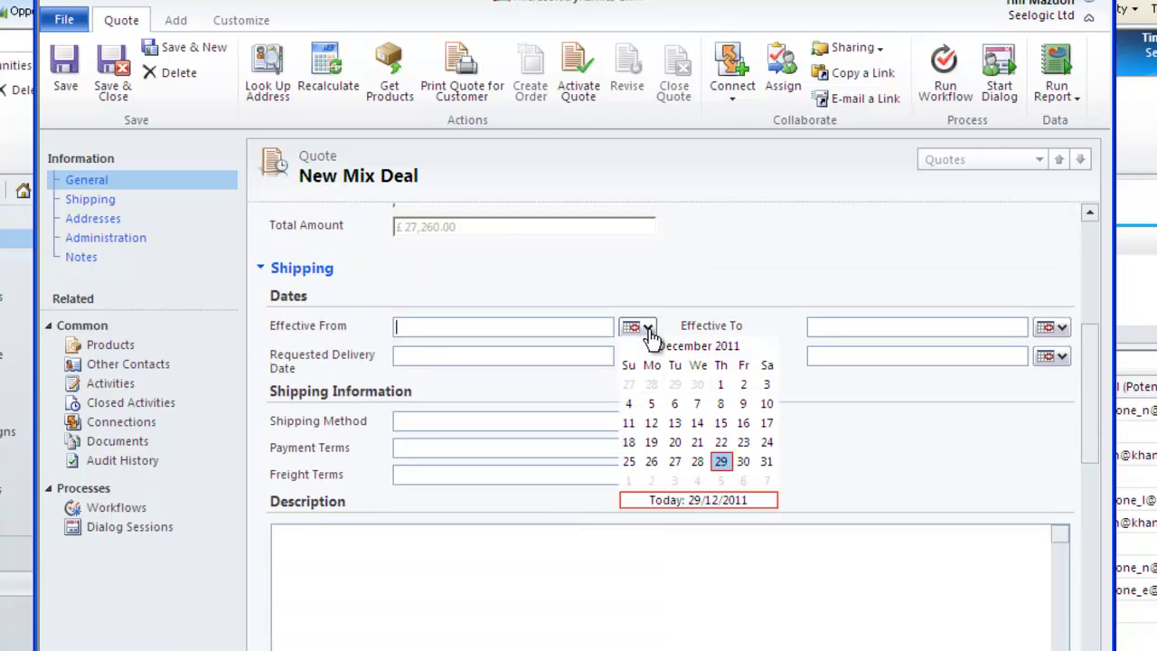
{"action": "left_click", "coordinate": [724, 463]}
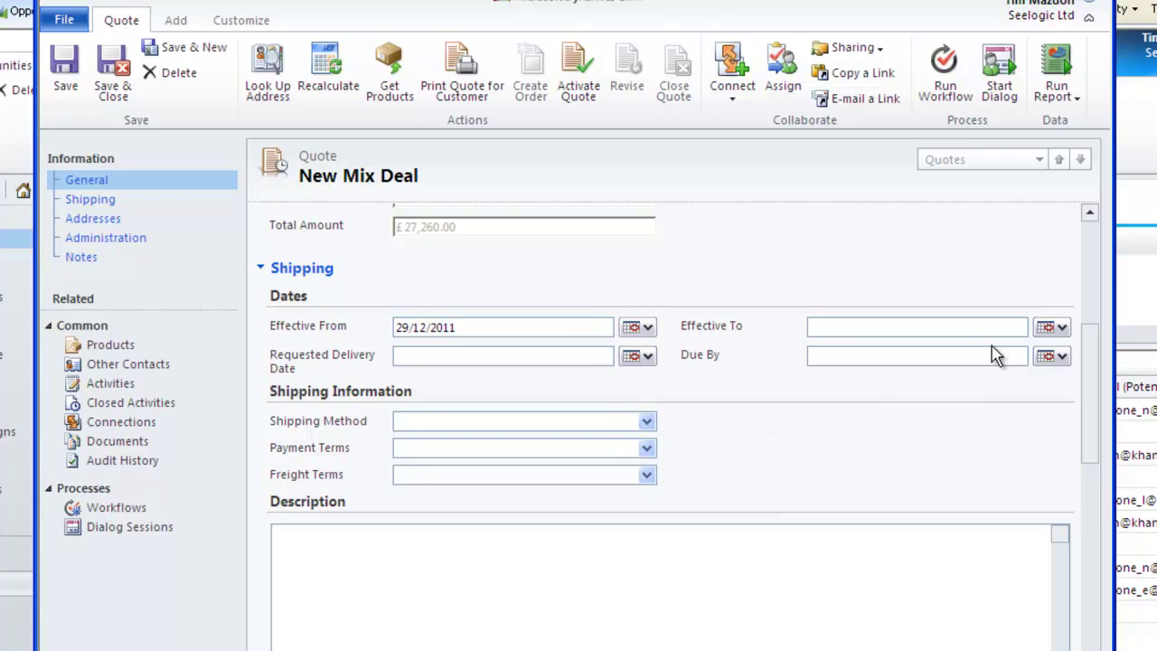
{"action": "left_click", "coordinate": [1052, 329]}
{"action": "left_click", "coordinate": [1096, 347]}
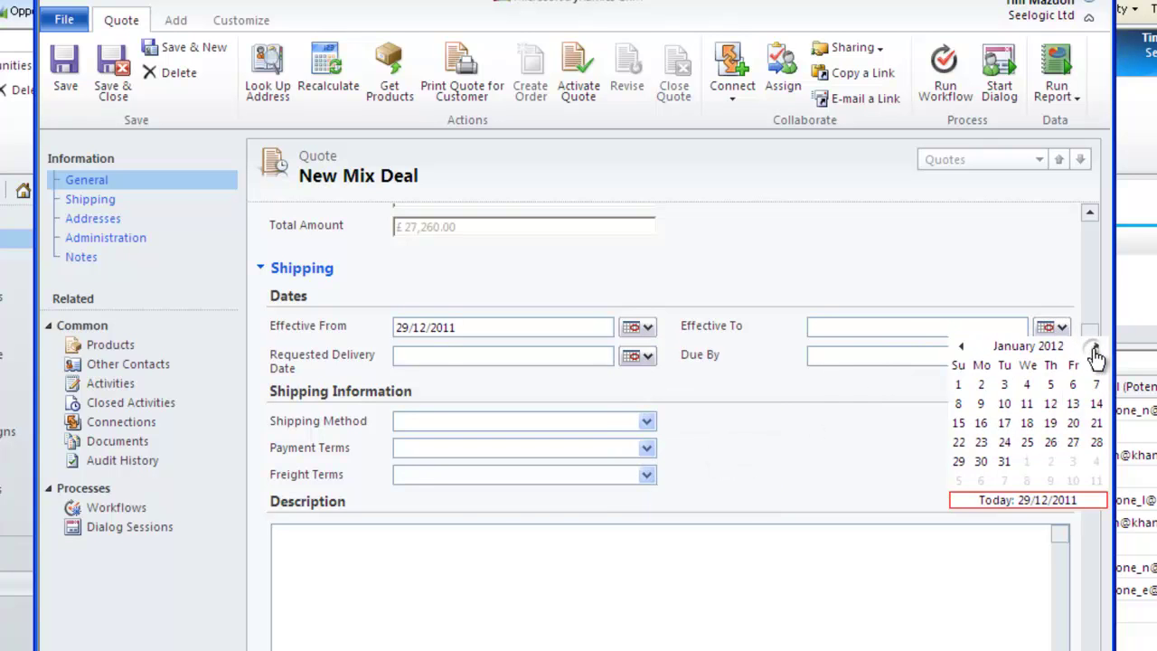
{"action": "left_click", "coordinate": [1008, 459]}
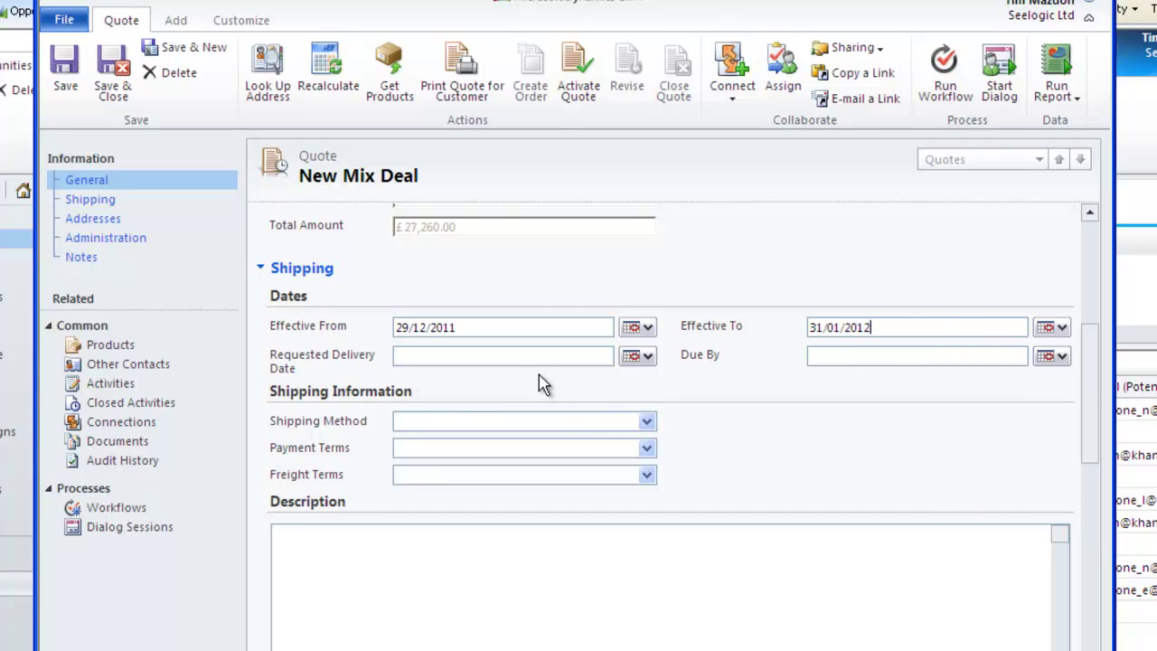
Step: Fill the quote's Bill To and Ship To addresses by looking up the customer's Head Office address
{"action": "left_click", "coordinate": [442, 534]}
{"action": "left_click_drag", "start_coordinate": [1087, 406], "coordinate": [1090, 522]}
{"action": "scroll", "coordinate": [1089, 523], "scroll_direction": "down", "scroll_amount": 2}
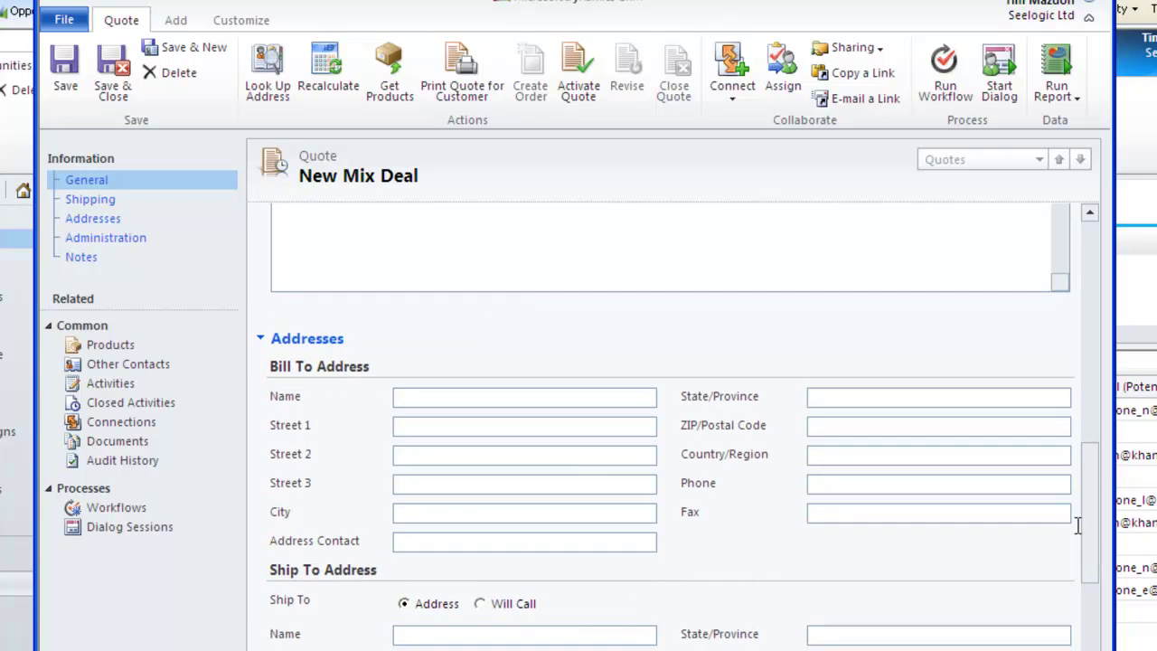
{"action": "left_click", "coordinate": [429, 399]}
{"action": "left_click", "coordinate": [268, 80]}
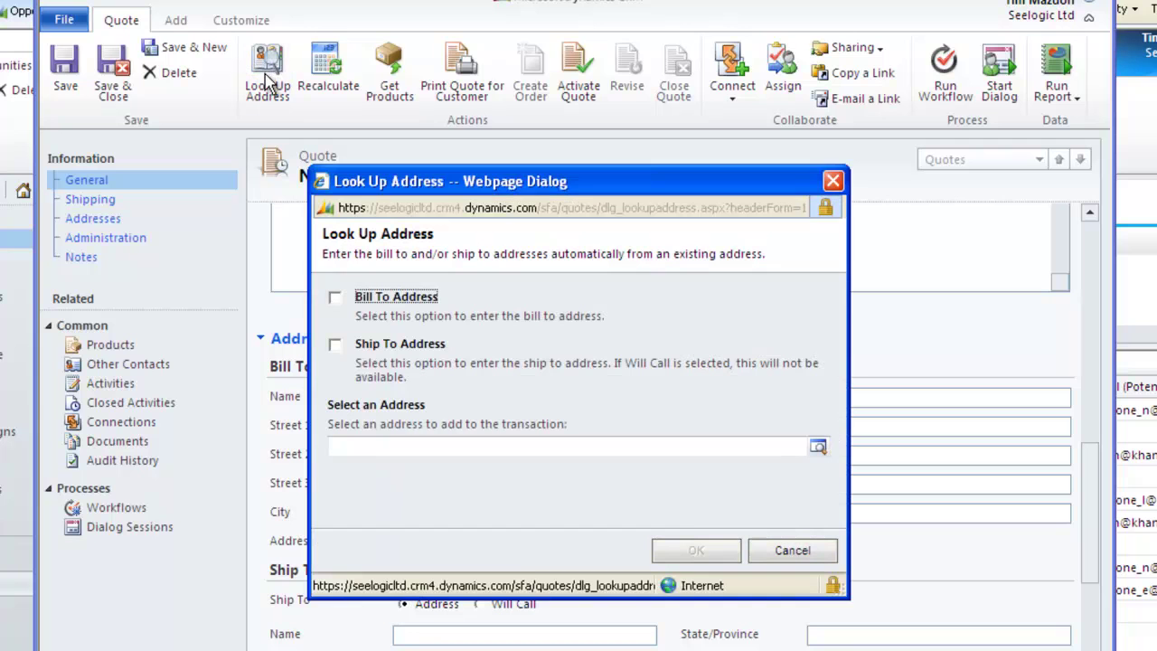
{"action": "left_click", "coordinate": [335, 300]}
{"action": "left_click", "coordinate": [335, 344]}
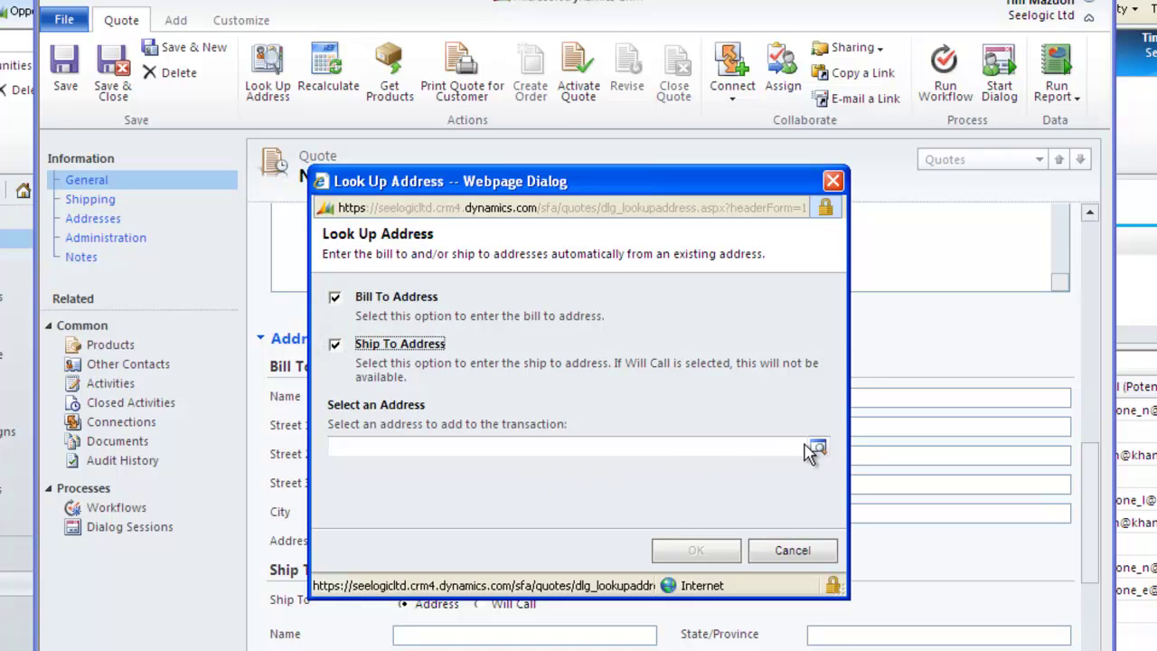
{"action": "left_click", "coordinate": [817, 450]}
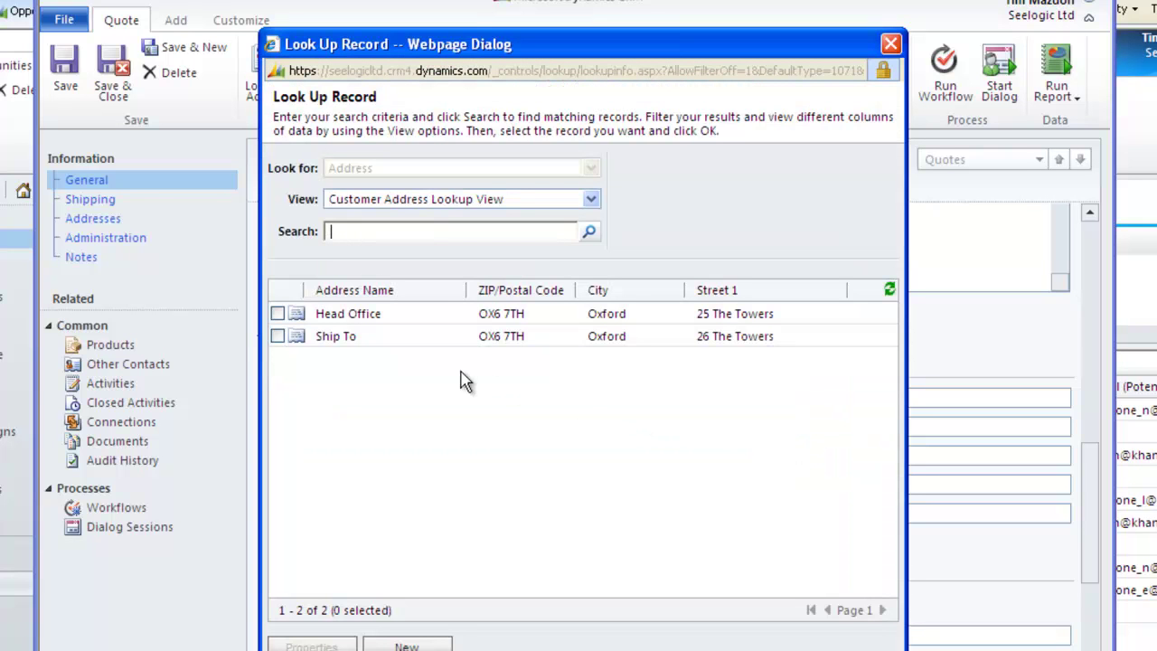
{"action": "left_click", "coordinate": [344, 317]}
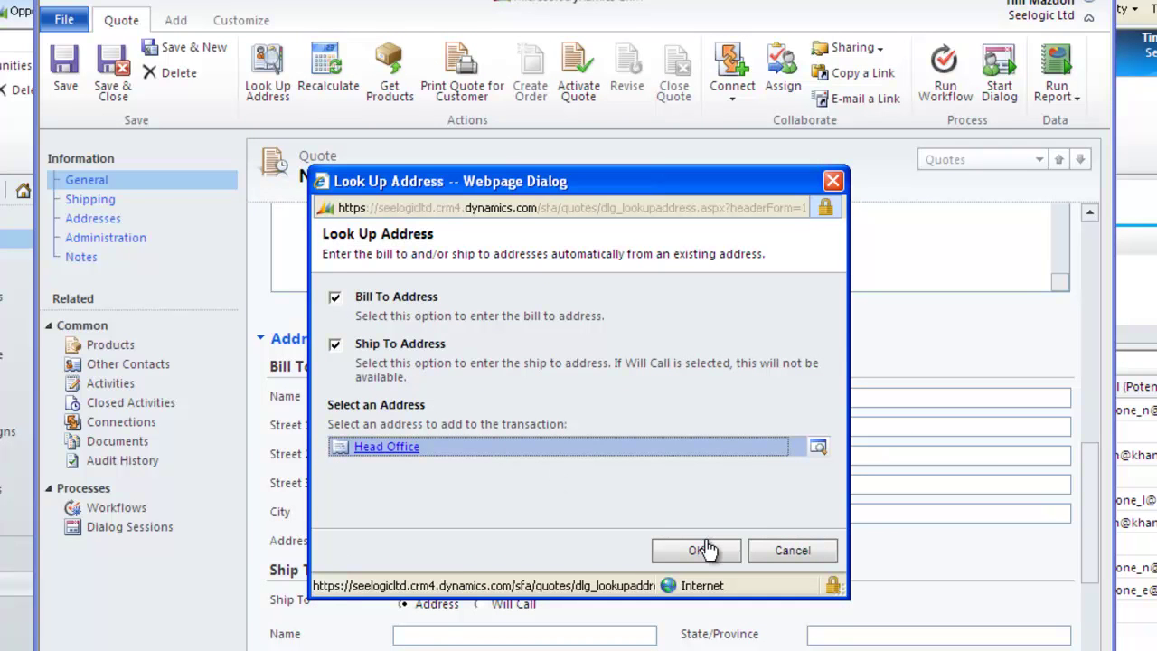
{"action": "left_click", "coordinate": [695, 548]}
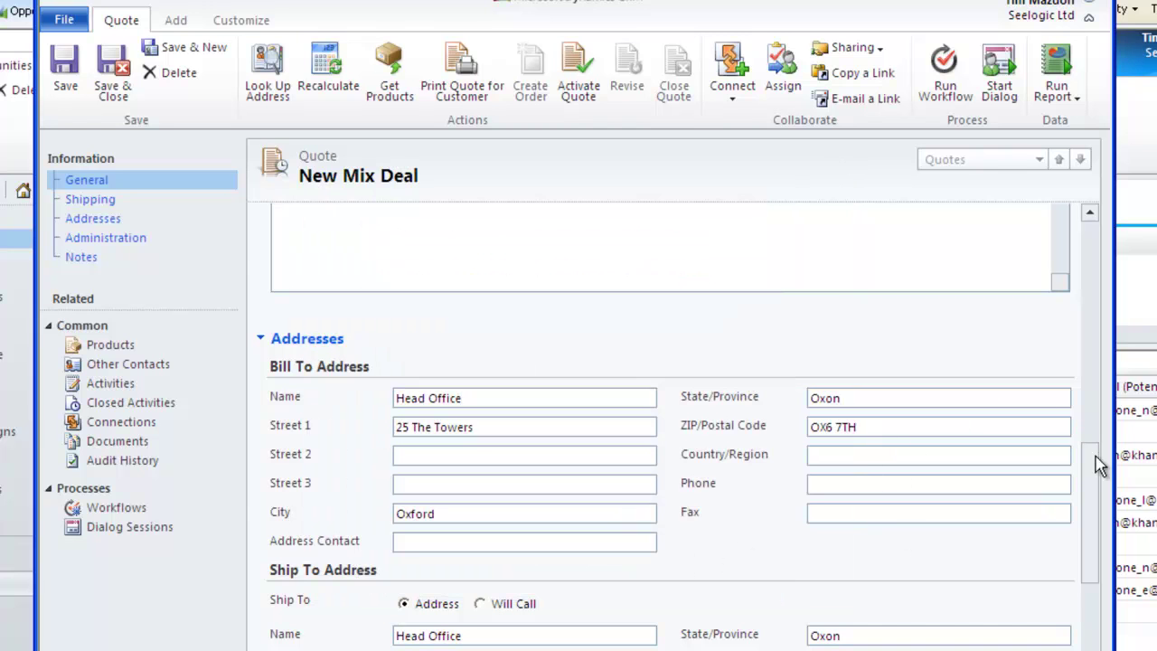
Step: Review the quote's Ship To address and Administration details, and expand the Notes section
{"action": "left_click_drag", "start_coordinate": [1099, 464], "coordinate": [1100, 520]}
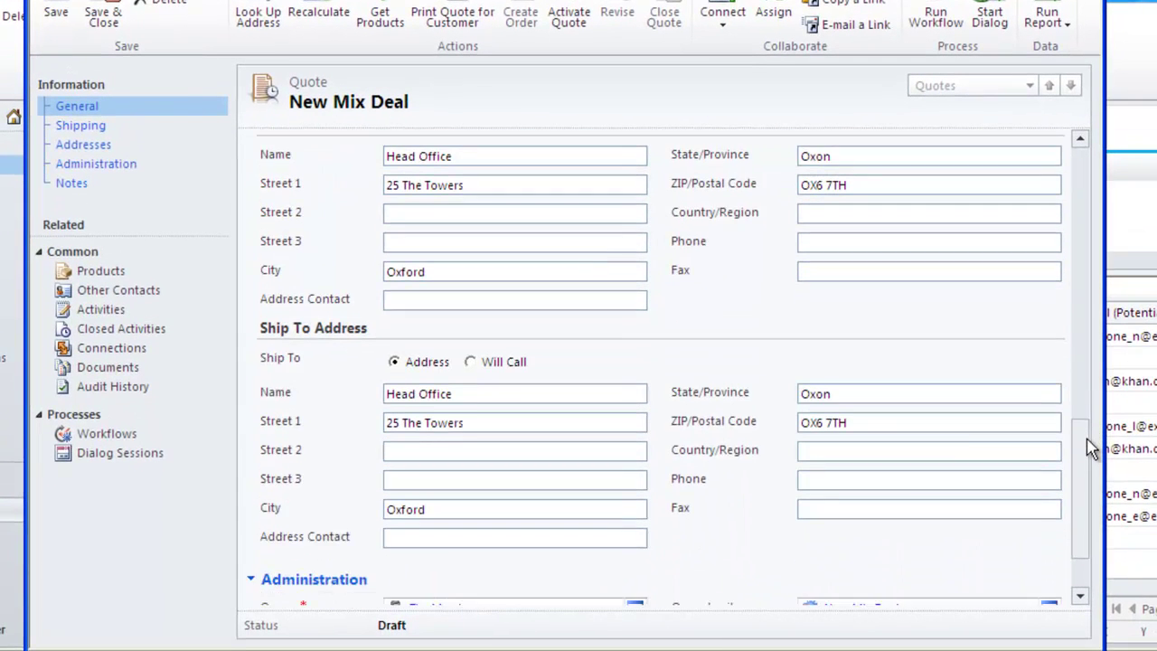
{"action": "scroll", "coordinate": [1091, 445], "scroll_direction": "down", "scroll_amount": 1}
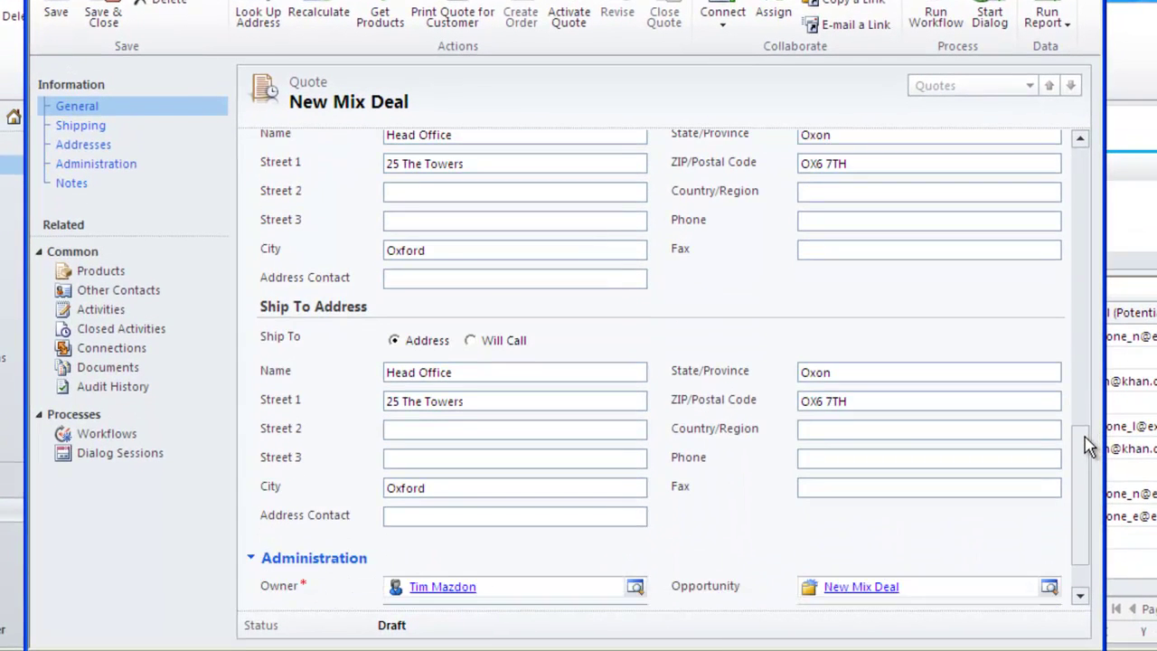
{"action": "scroll", "coordinate": [1090, 445], "scroll_direction": "down", "scroll_amount": 3}
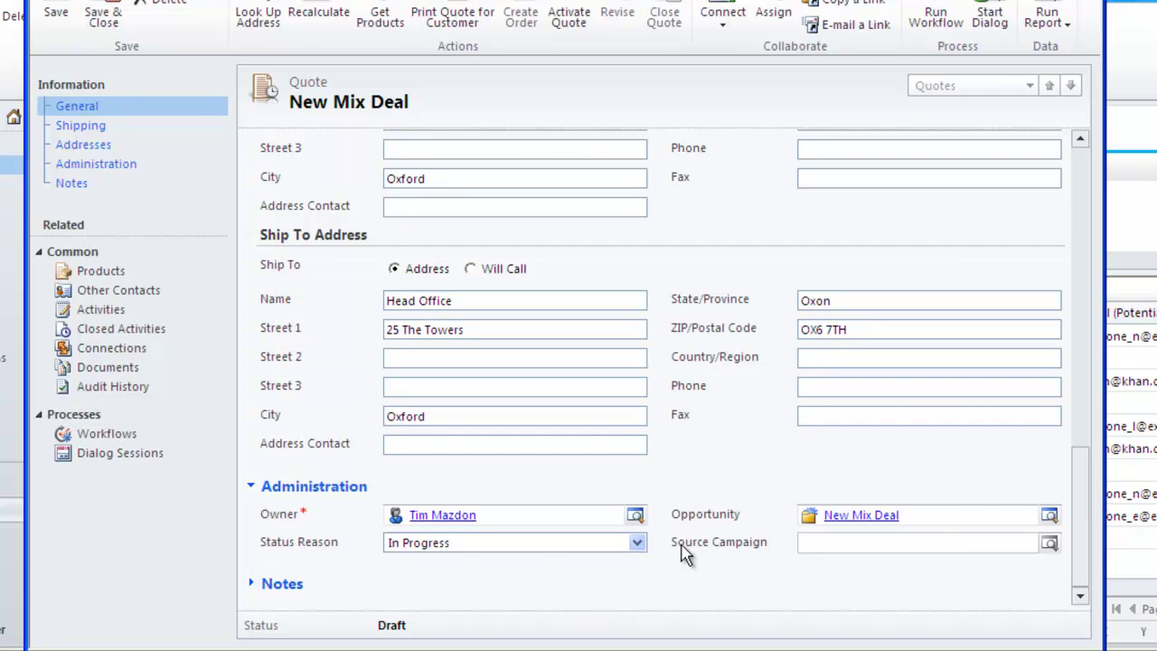
{"action": "left_click", "coordinate": [283, 584]}
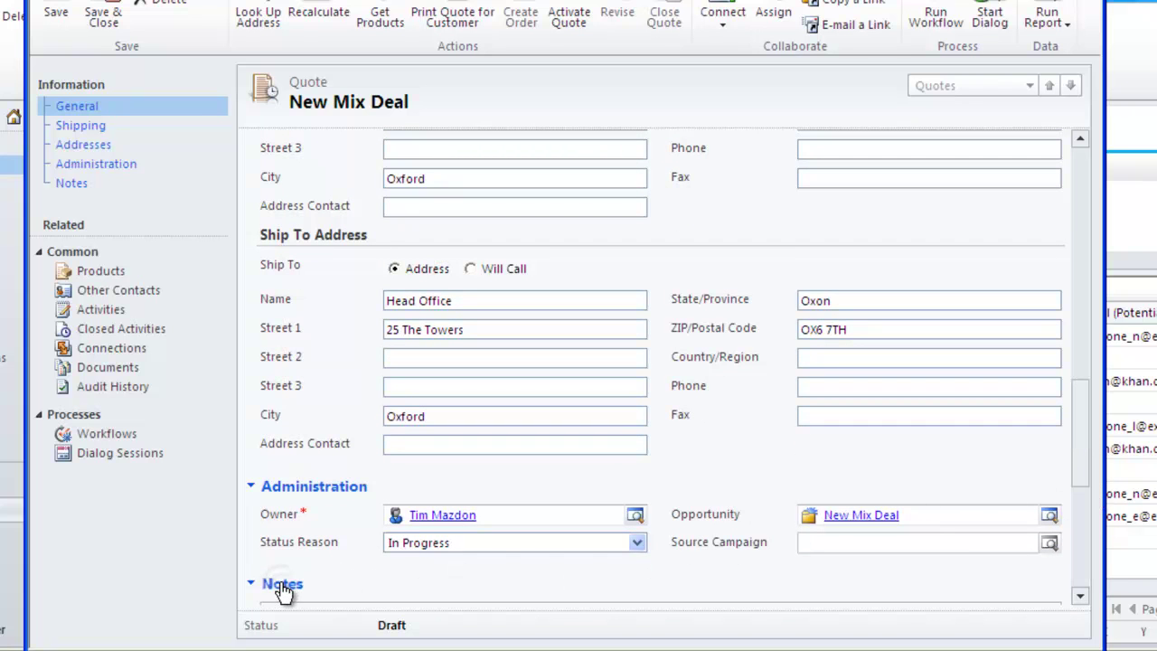